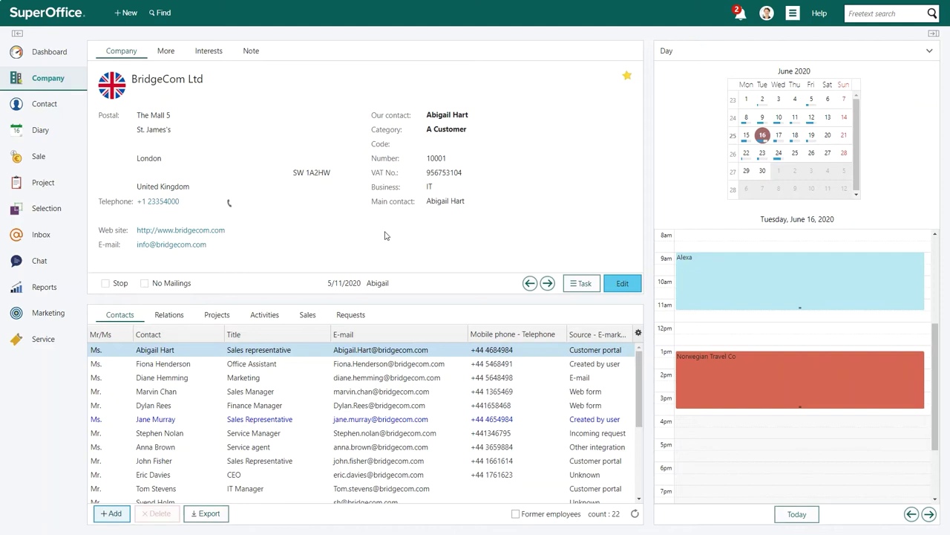
Open the Import section of the Settings and maintenance client
left_click(793, 14)
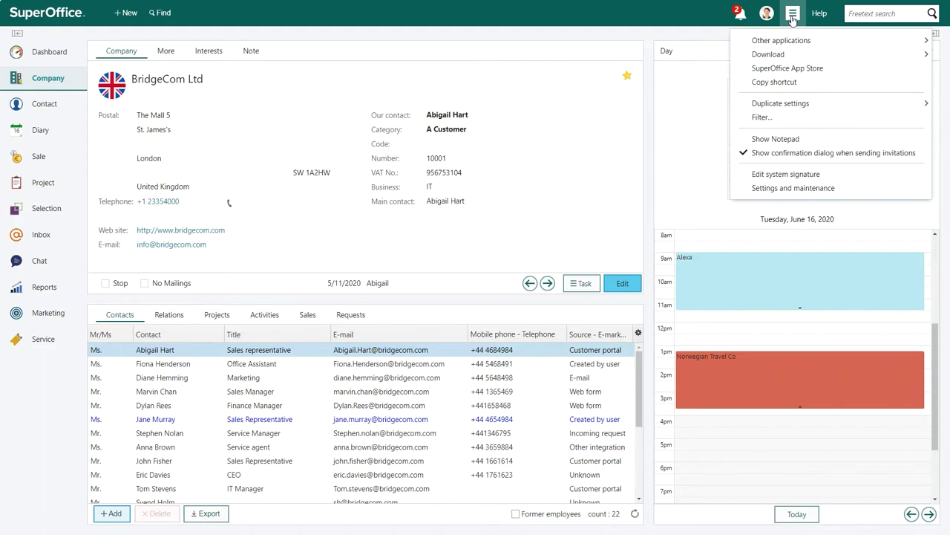
left_click(795, 191)
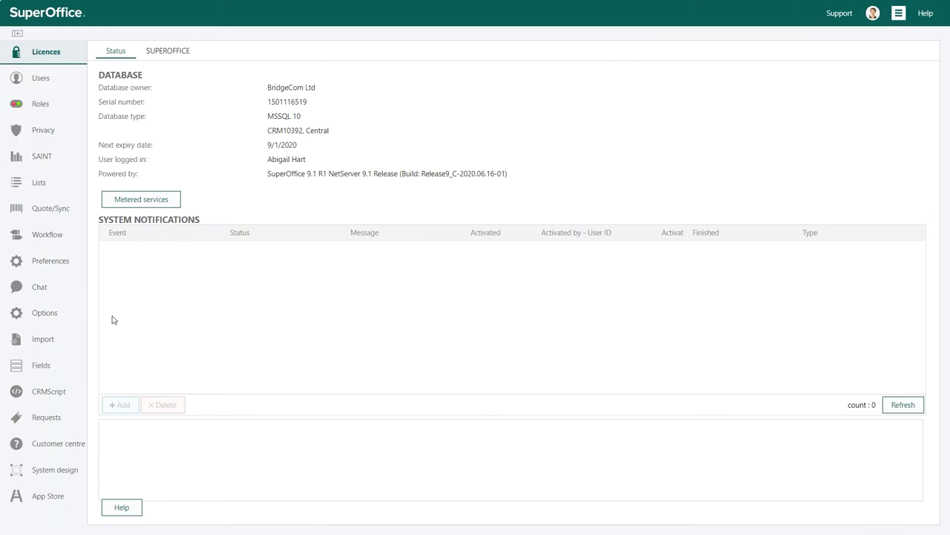
left_click(42, 341)
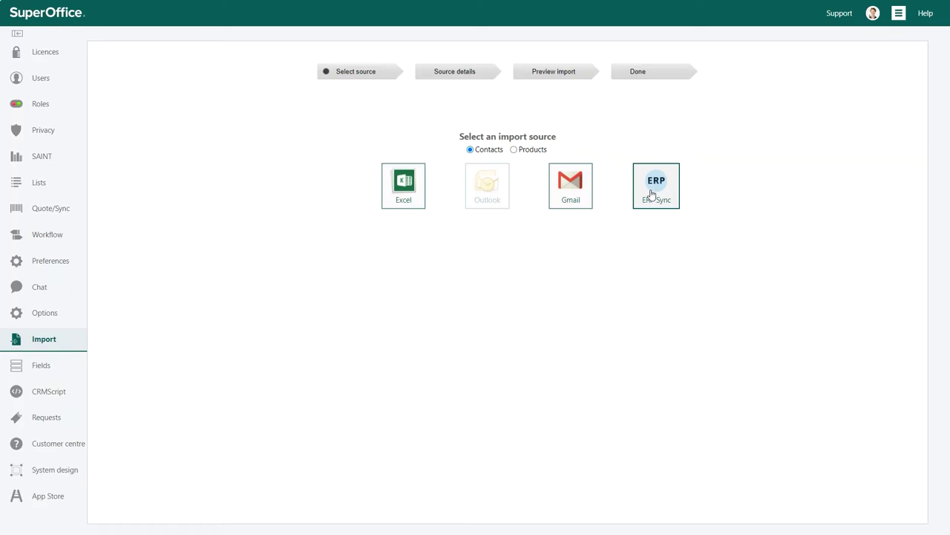
Upload an Excel file as the import source for contacts
left_click(409, 194)
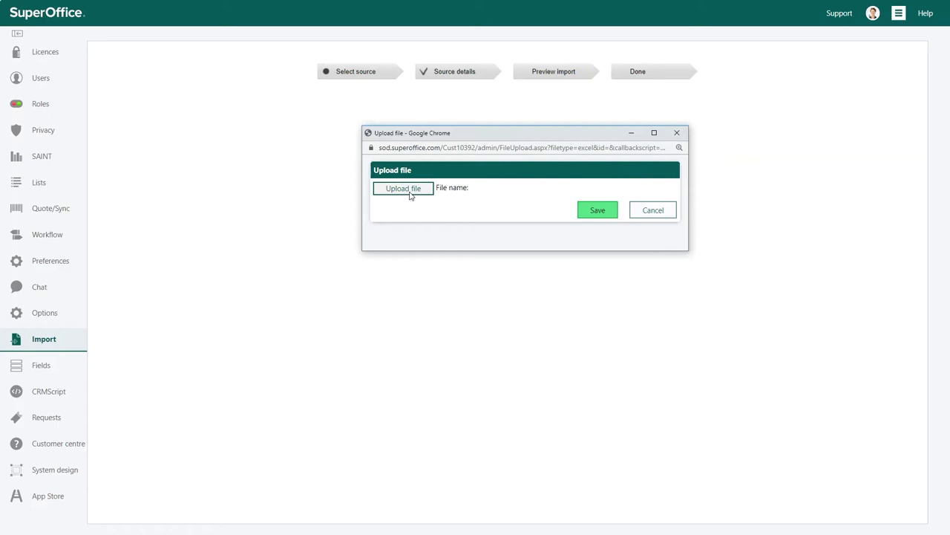
left_click(409, 195)
left_click(418, 178)
left_click(765, 445)
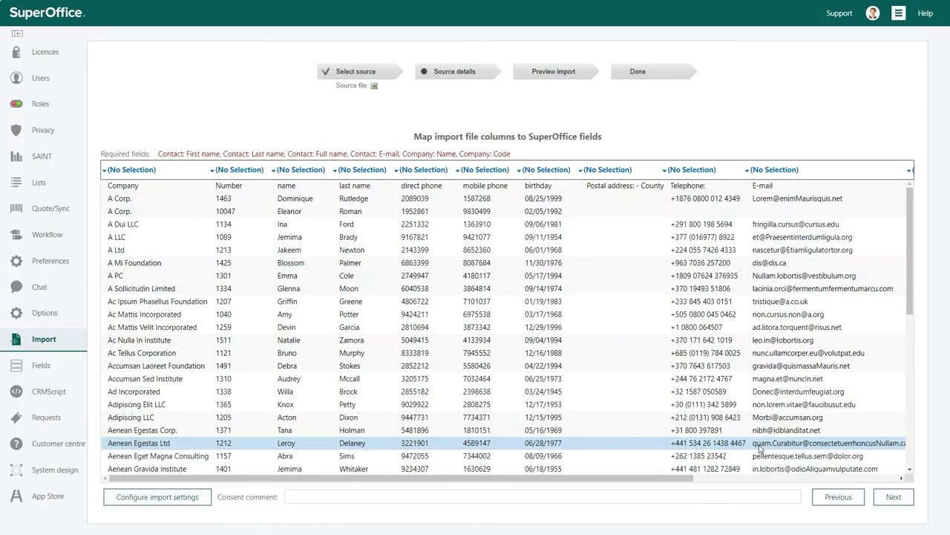
Map the Company column to Company: Name and the Number column to Company: Number
left_click(129, 169)
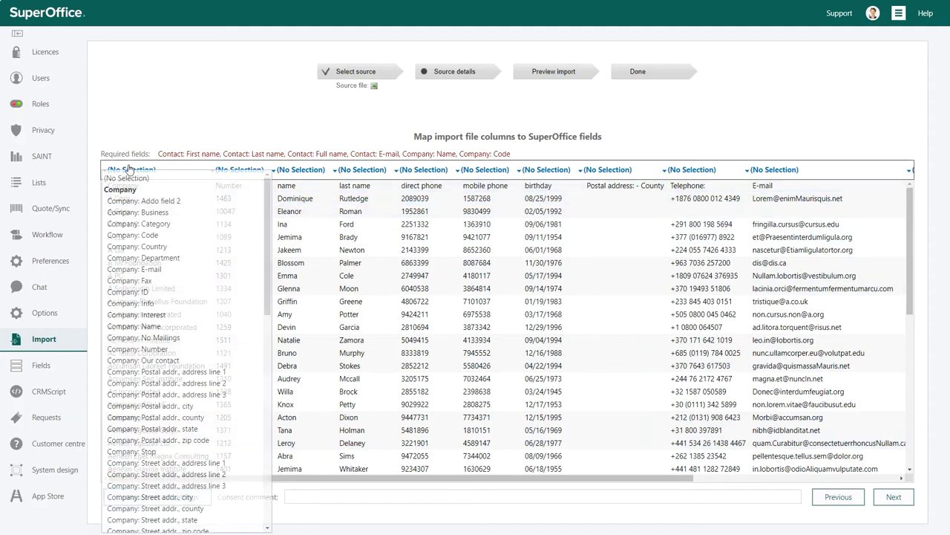
left_click(142, 326)
left_click(228, 171)
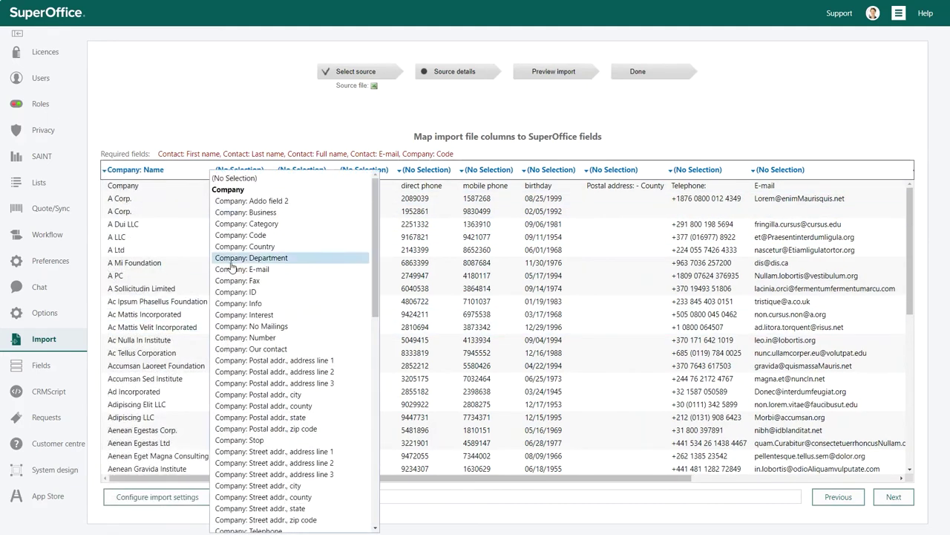
left_click(233, 339)
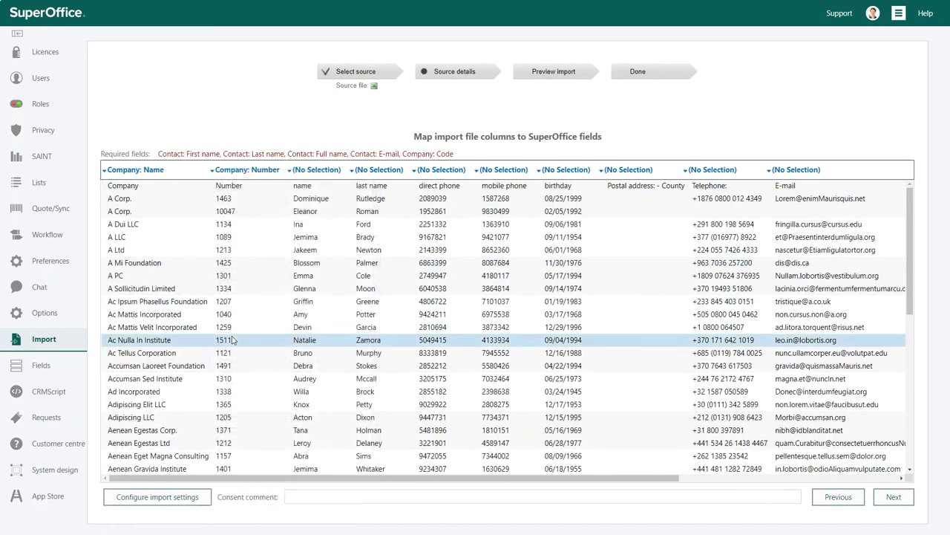
Map the name column to Contact: First name and the last name column to Contact: Last name
left_click(311, 172)
scroll(303, 297, "down", 6)
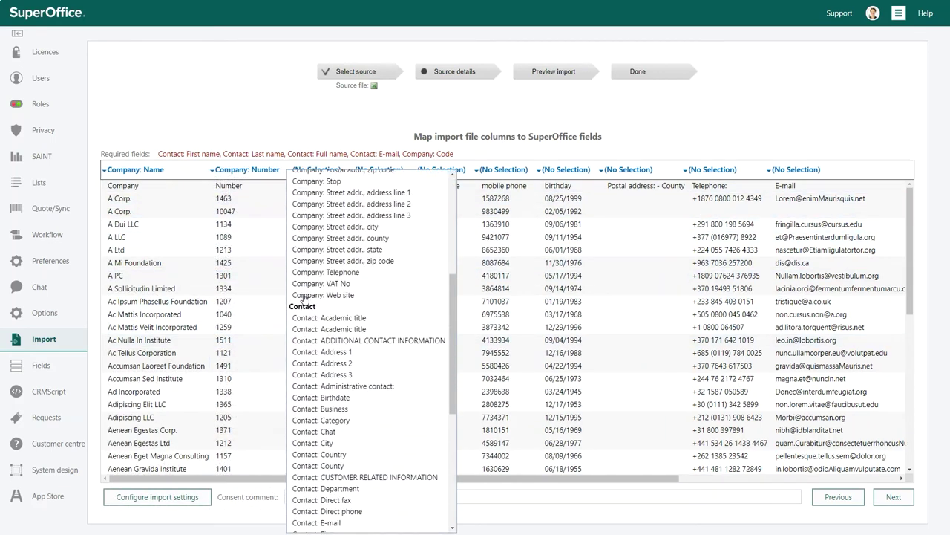
scroll(303, 298, "down", 3)
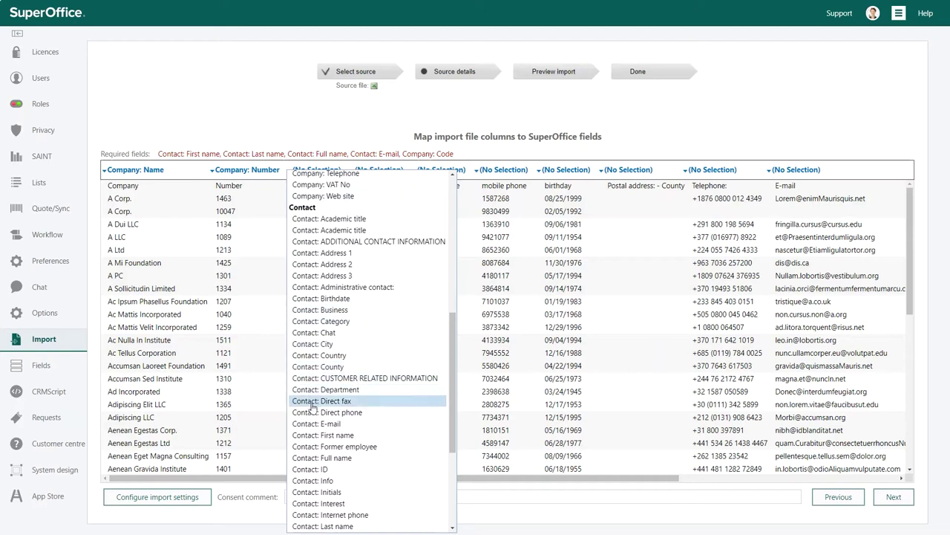
left_click(316, 436)
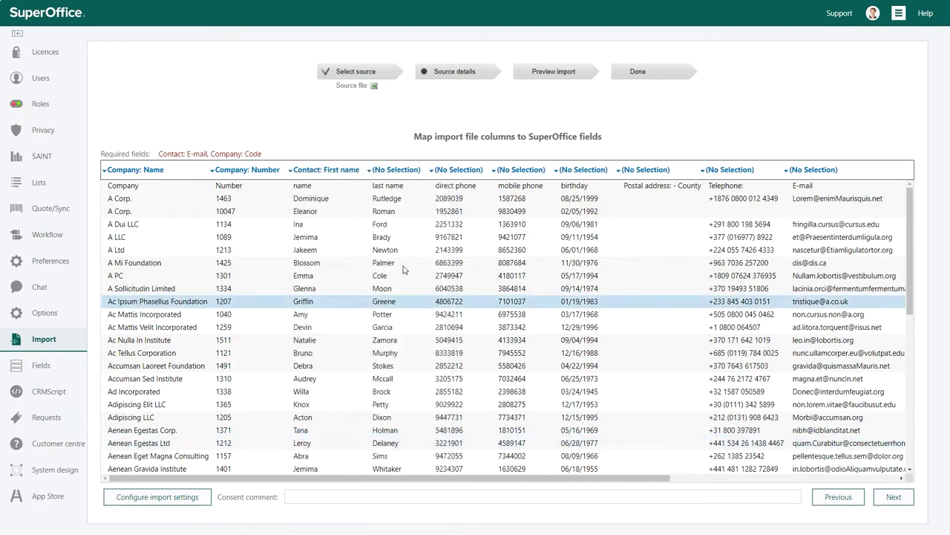
left_click(393, 171)
scroll(386, 274, "down", 10)
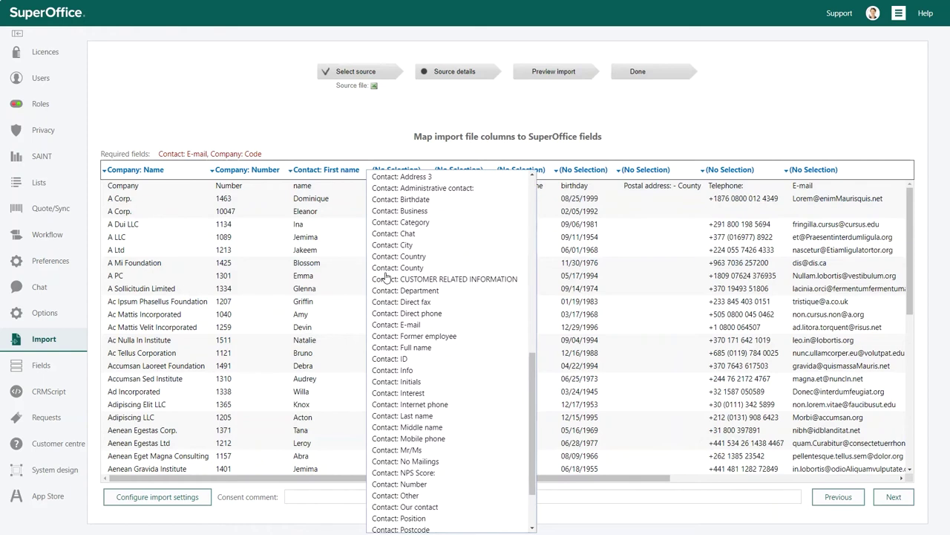
left_click(388, 417)
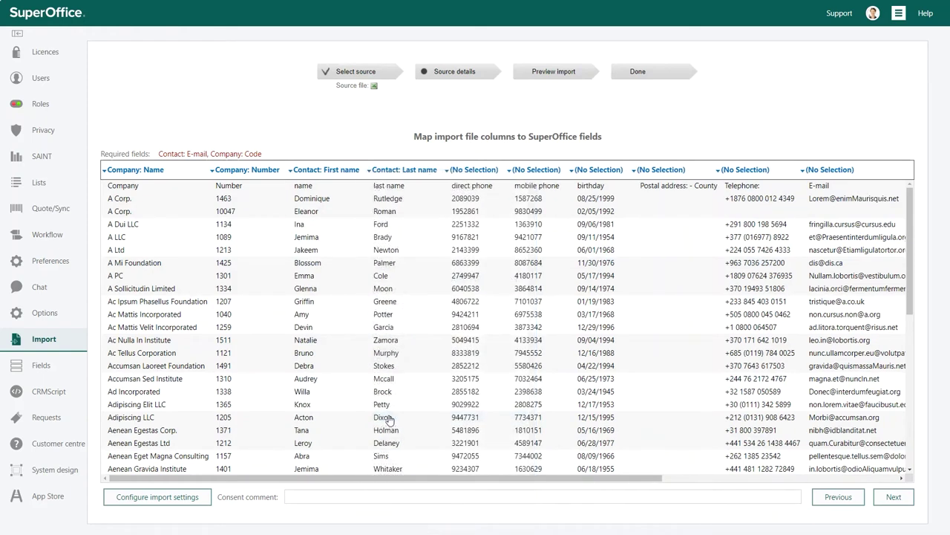
Map the direct phone column to Contact: Direct phone and the mobile phone column to Contact: Mobile phone
left_click(471, 171)
scroll(470, 393, "down", 9)
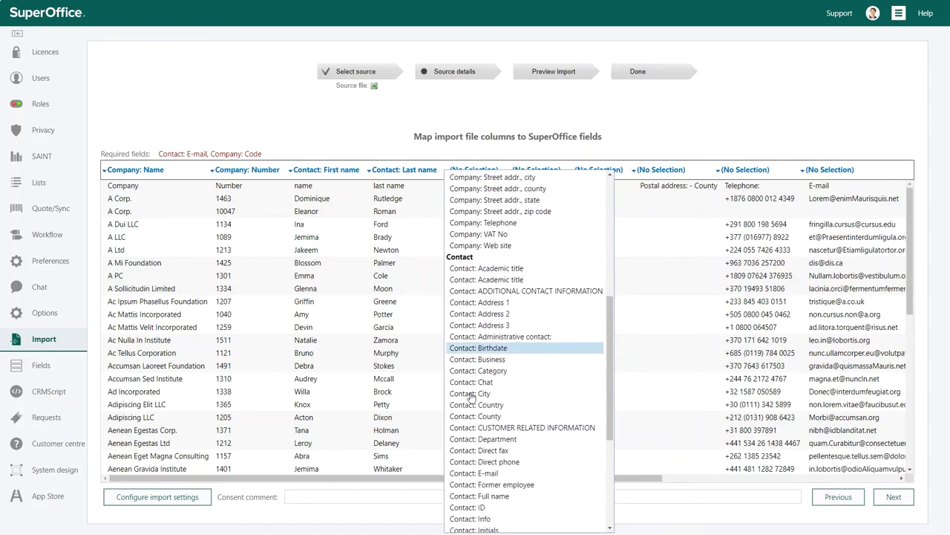
left_click(470, 461)
left_click(567, 169)
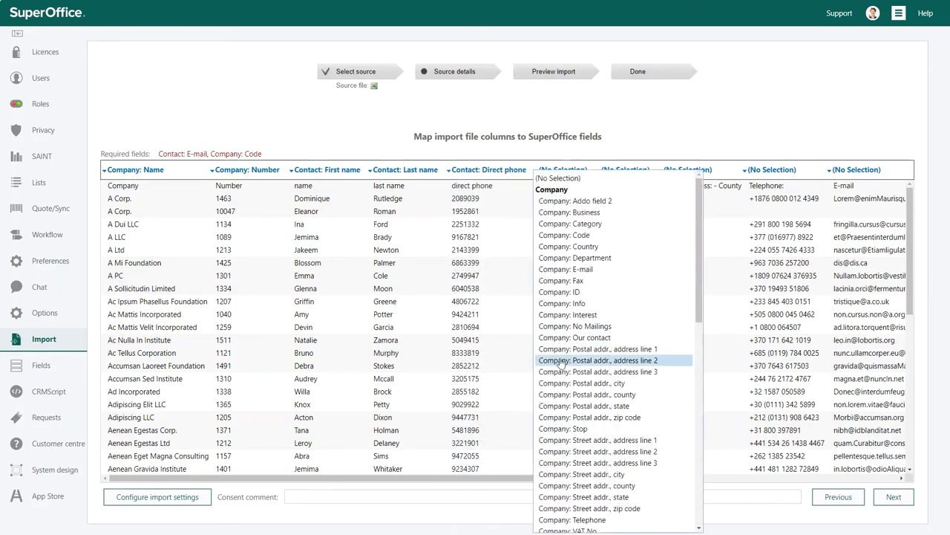
scroll(558, 361, "down", 8)
left_click(563, 427)
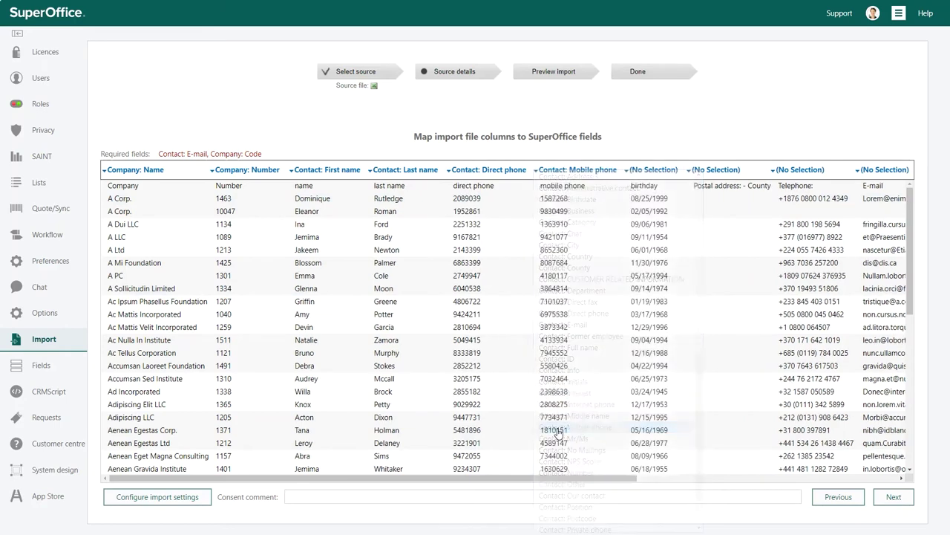
Map the birthday column to Contact: Birthdate and the Telephone column to Company: Telephone
left_click(653, 170)
scroll(649, 297, "down", 8)
left_click(651, 298)
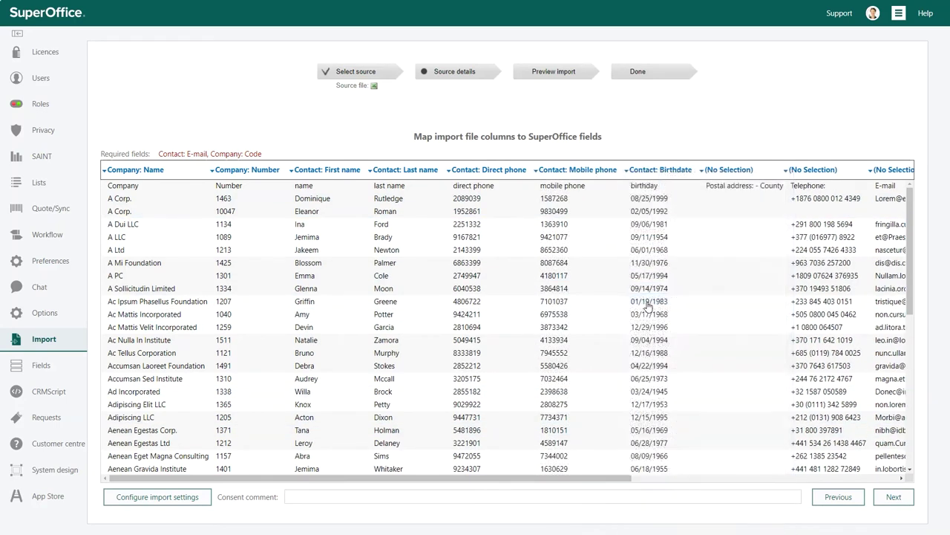
left_click(814, 173)
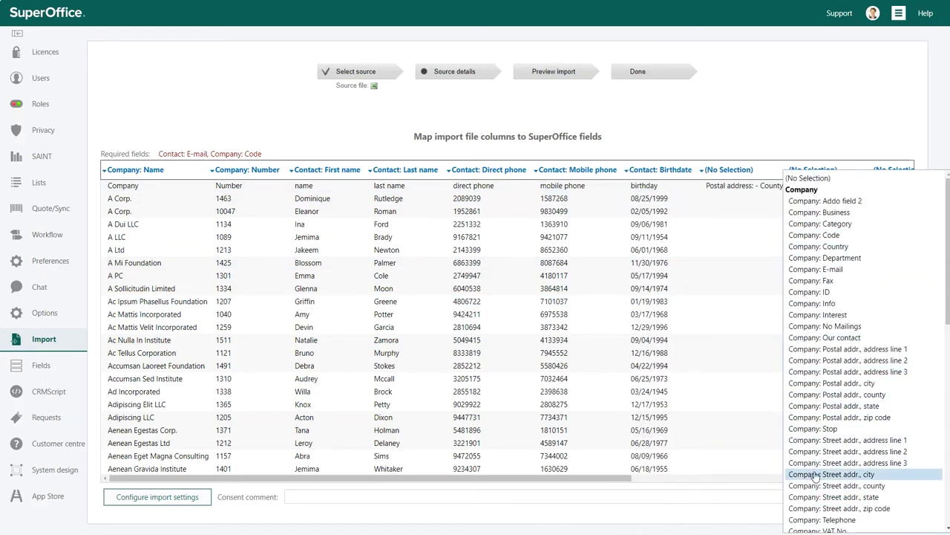
left_click(823, 520)
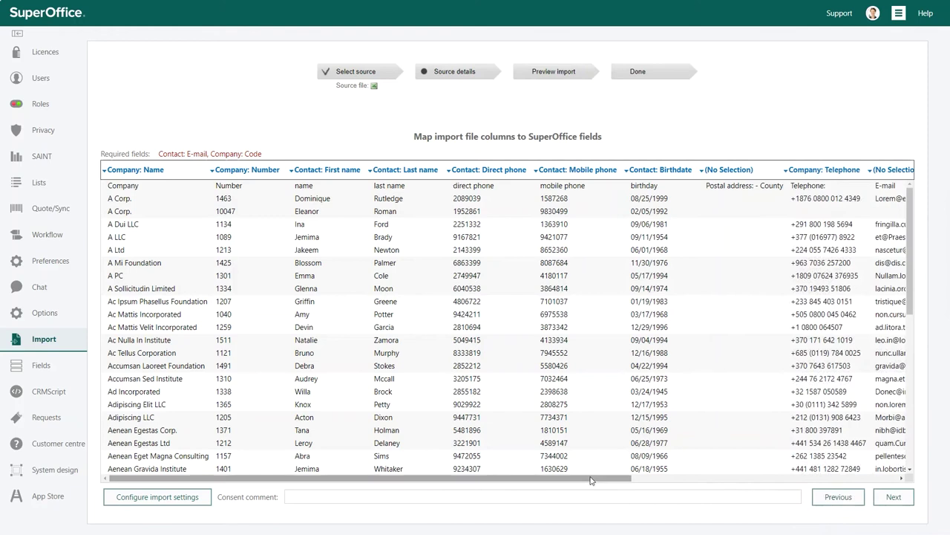
Map the E-mail column to Company: E-mail and the Country column to Company: Country
left_click_drag(584, 478, 851, 477)
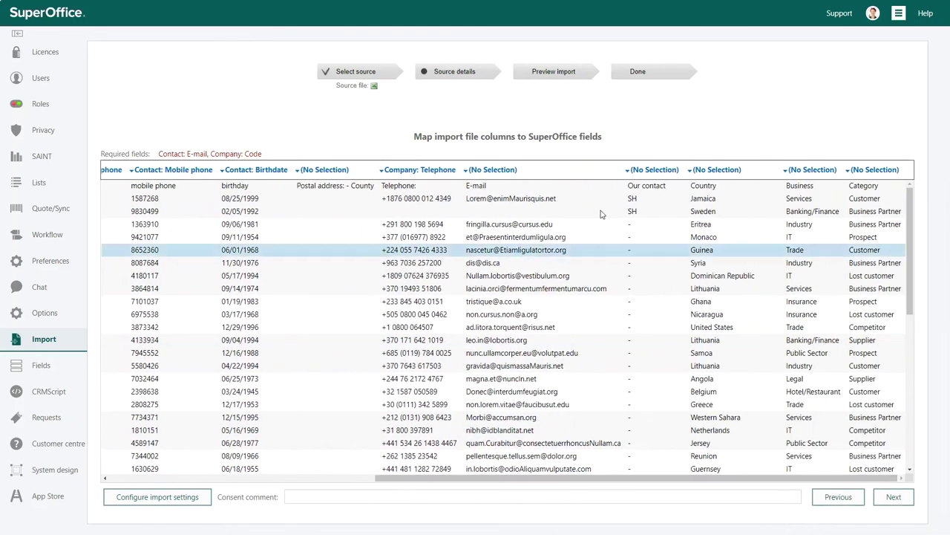
left_click(506, 170)
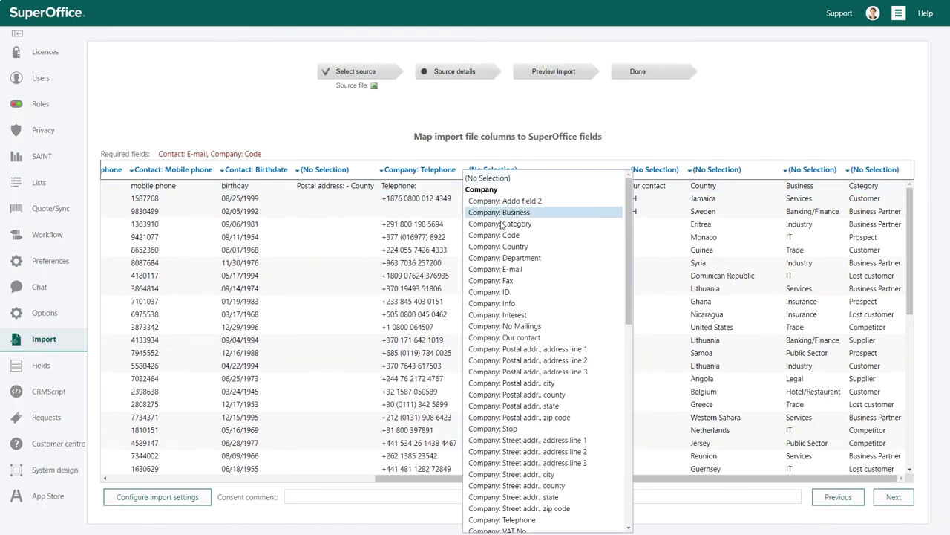
left_click(493, 269)
left_click(731, 172)
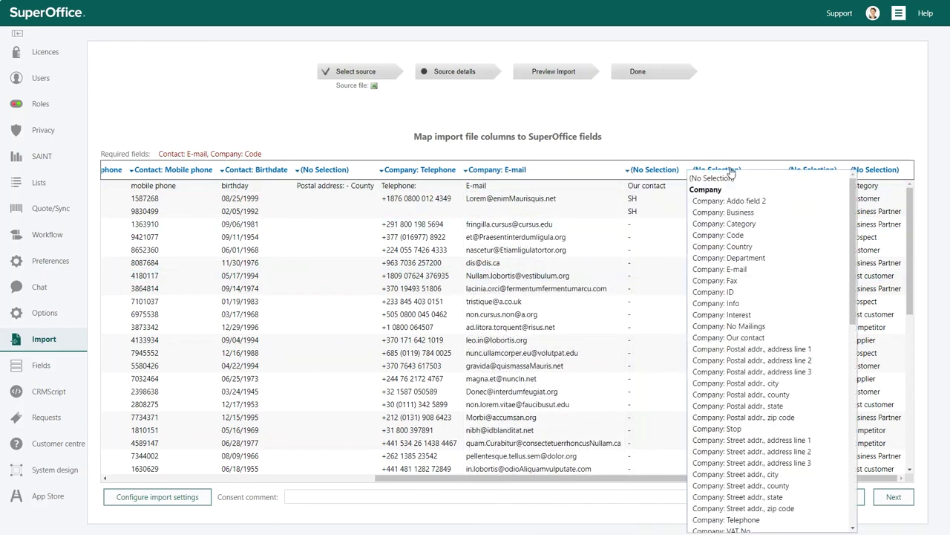
left_click(725, 250)
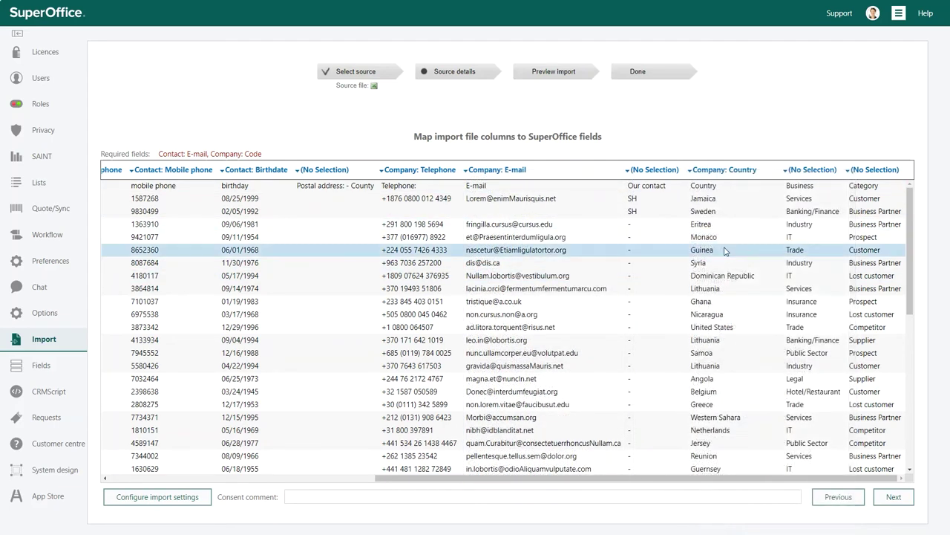
Map the Business column to Company: Business and the Category column to Company: Category
left_click(794, 171)
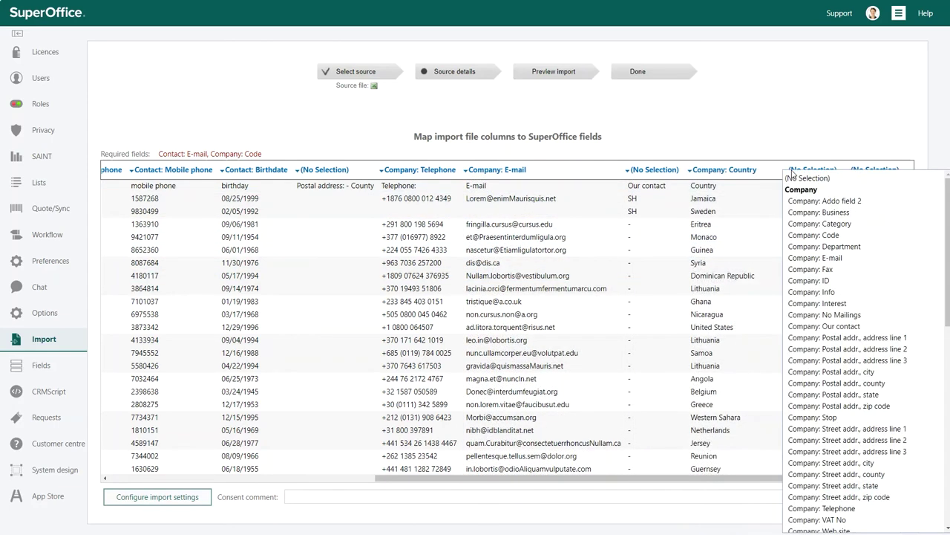
left_click(802, 213)
left_click(871, 171)
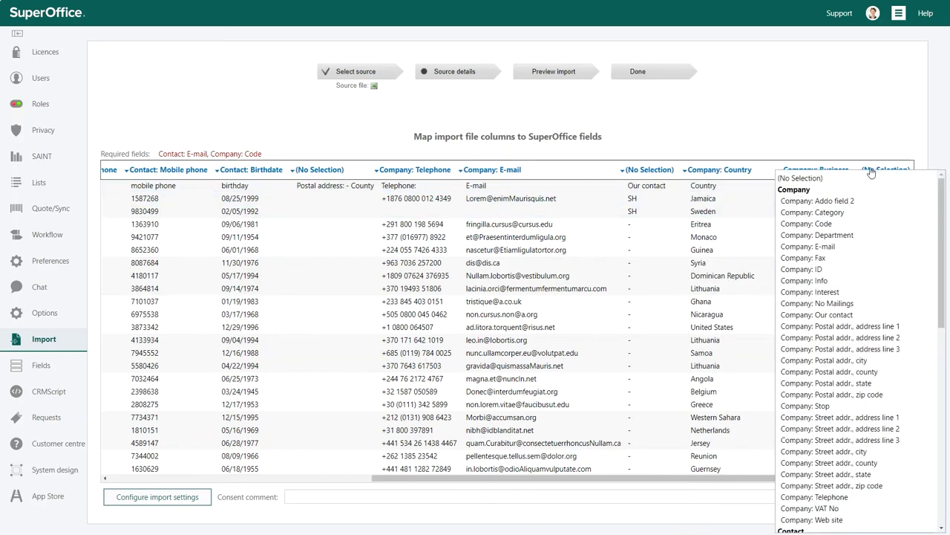
left_click(843, 214)
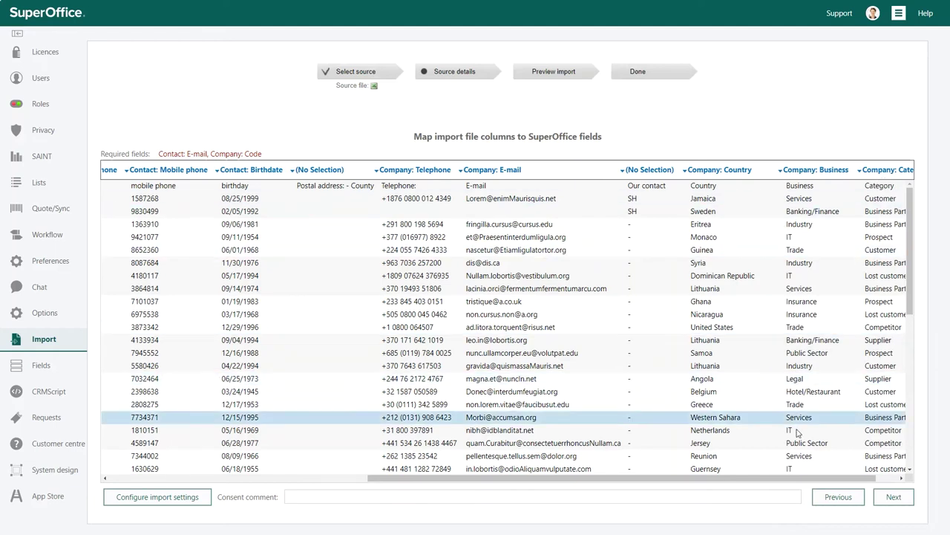
In the import settings, match duplicate companies by Name with the action Merge - update empty fields
left_click_drag(726, 478, 468, 492)
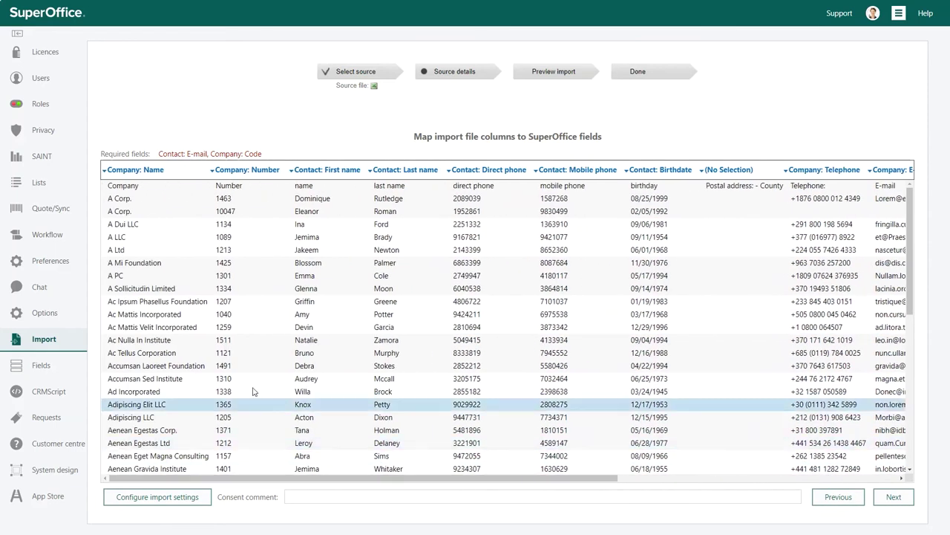
left_click(160, 497)
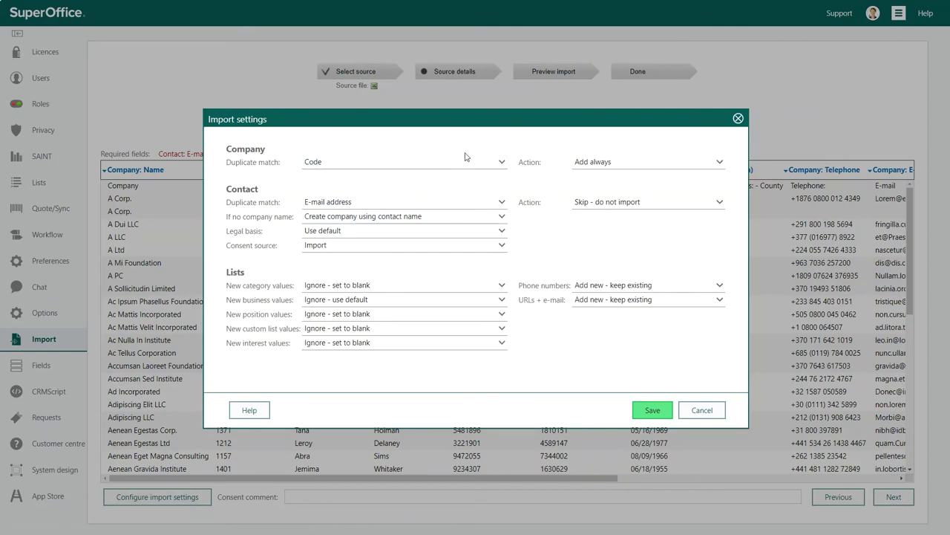
left_click(500, 162)
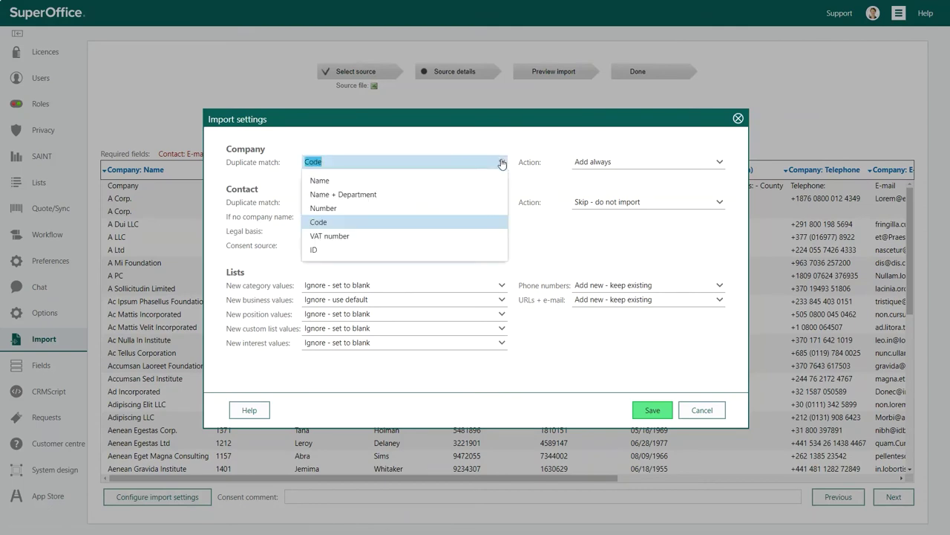
left_click(458, 181)
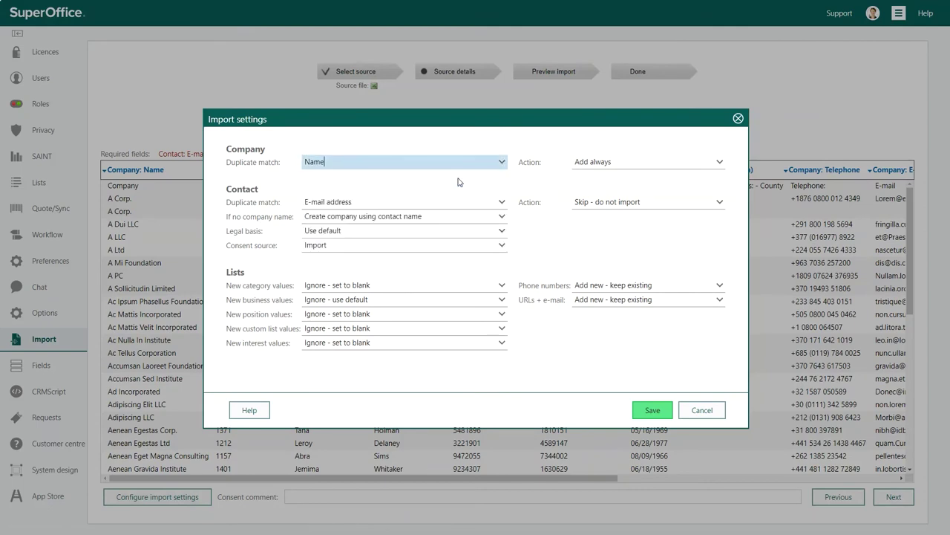
left_click(719, 162)
left_click(694, 195)
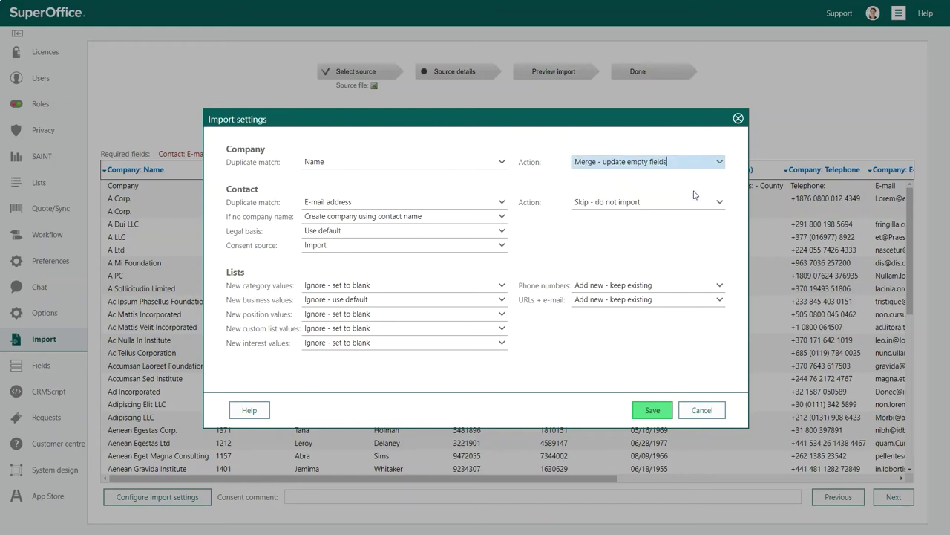
Set the contact duplicate match to Name with the action Add always
left_click(506, 201)
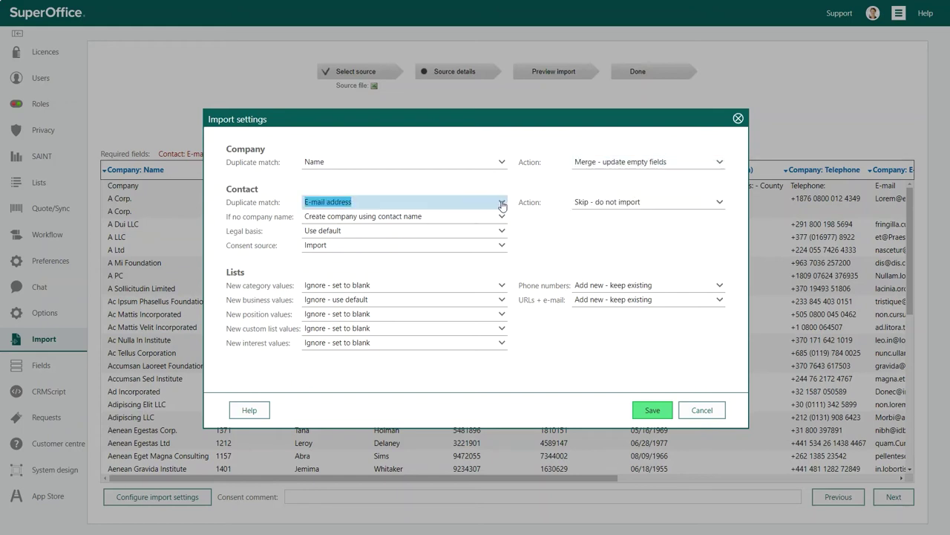
left_click(374, 220)
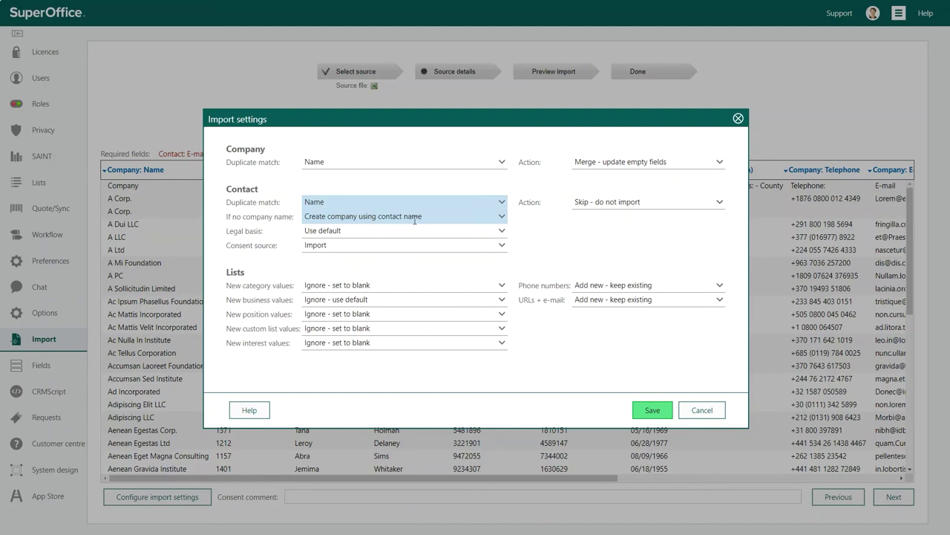
left_click(720, 204)
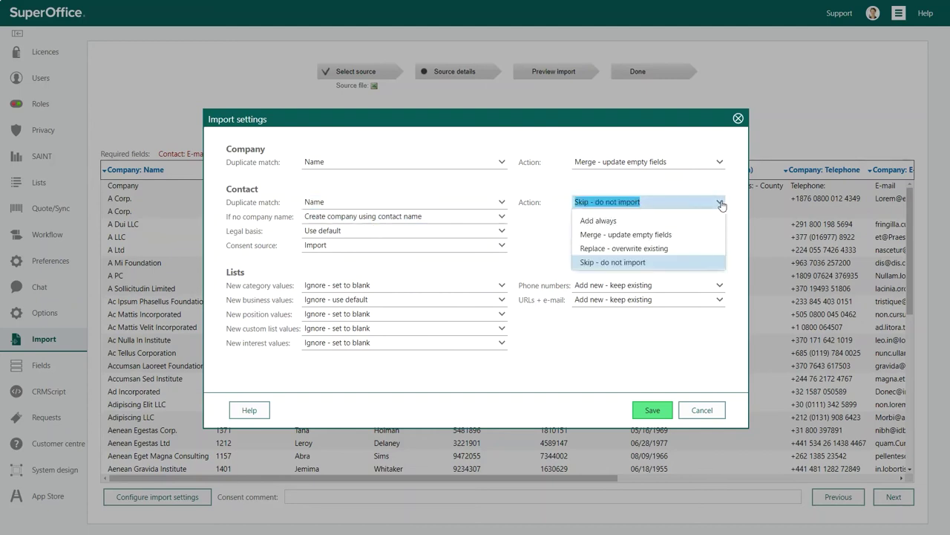
left_click(643, 221)
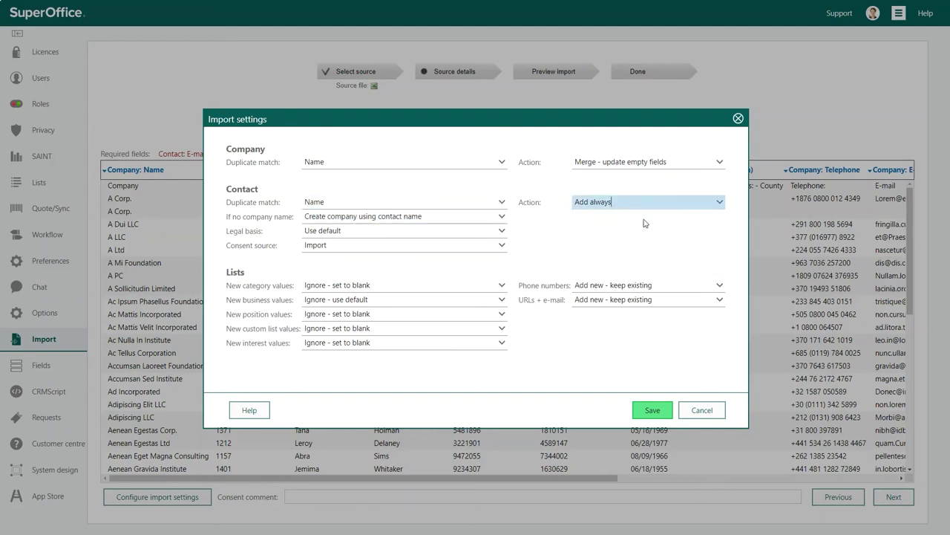
Save the import settings and proceed to the import preview
left_click(653, 412)
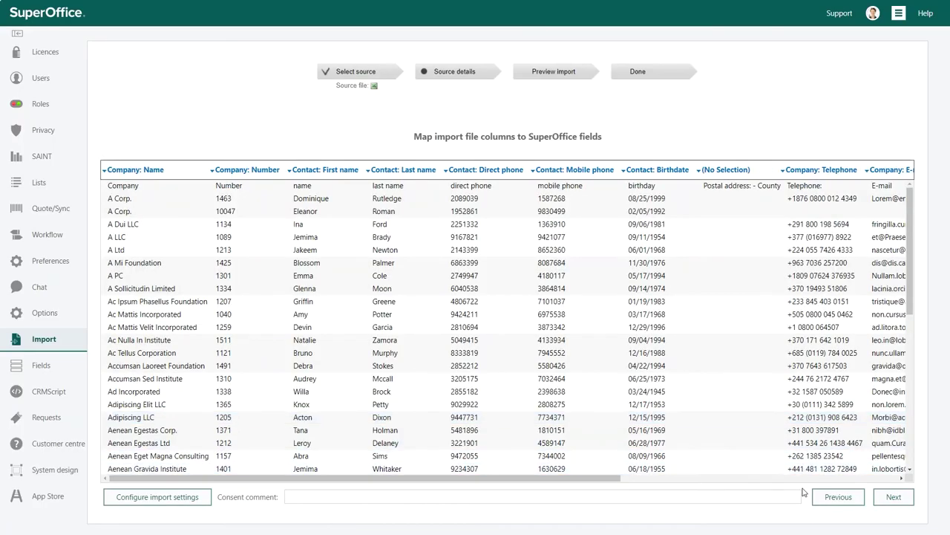
left_click(895, 499)
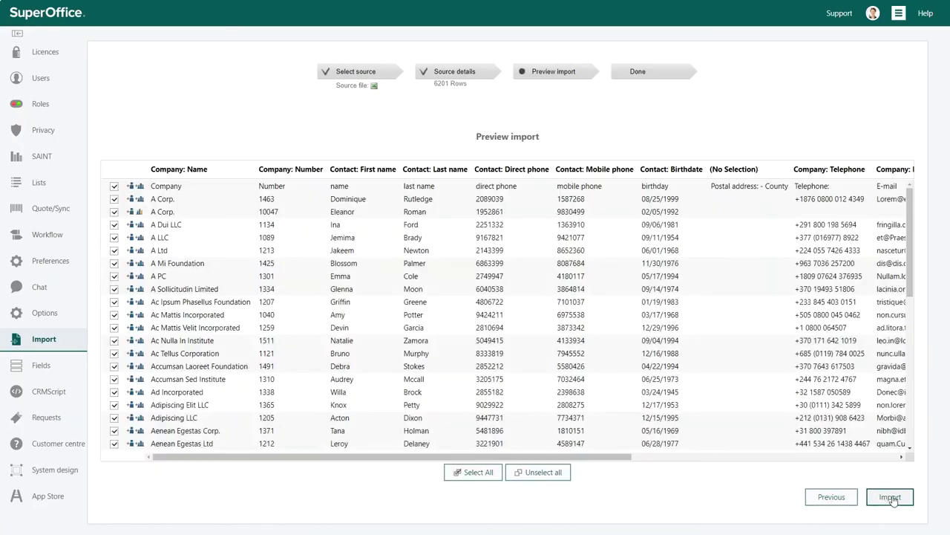
Exclude the column-header row from the import, keep the A Corp. row included, and import the selected companies and contacts
left_click(114, 199)
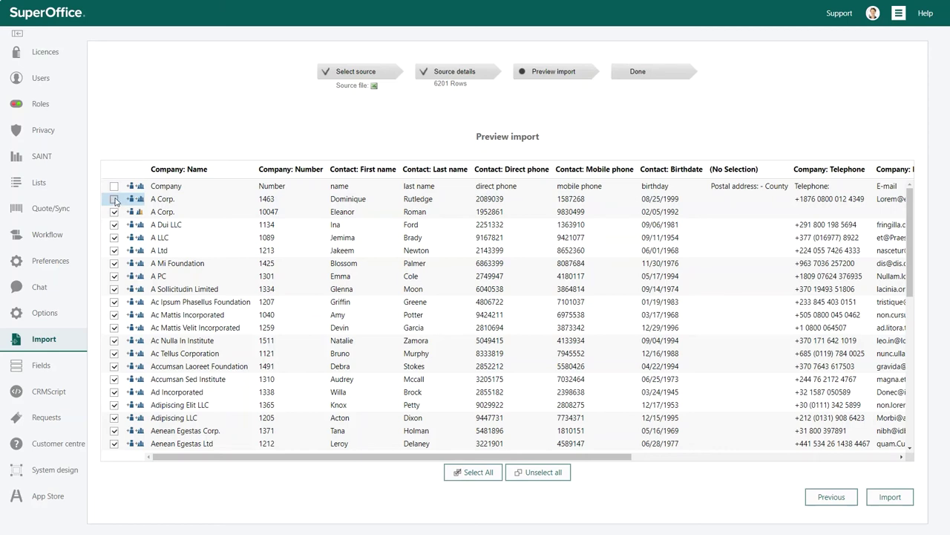
left_click(114, 199)
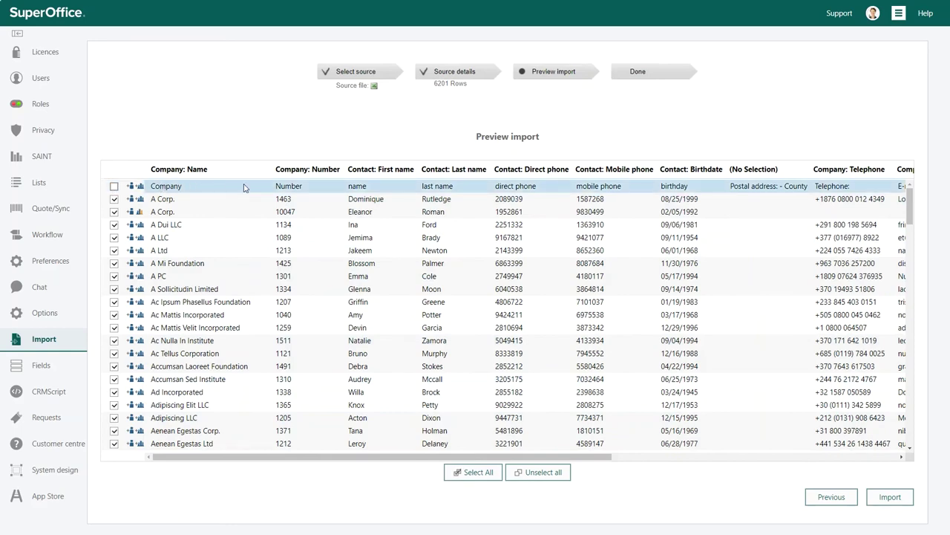
scroll(244, 188, "down", 20)
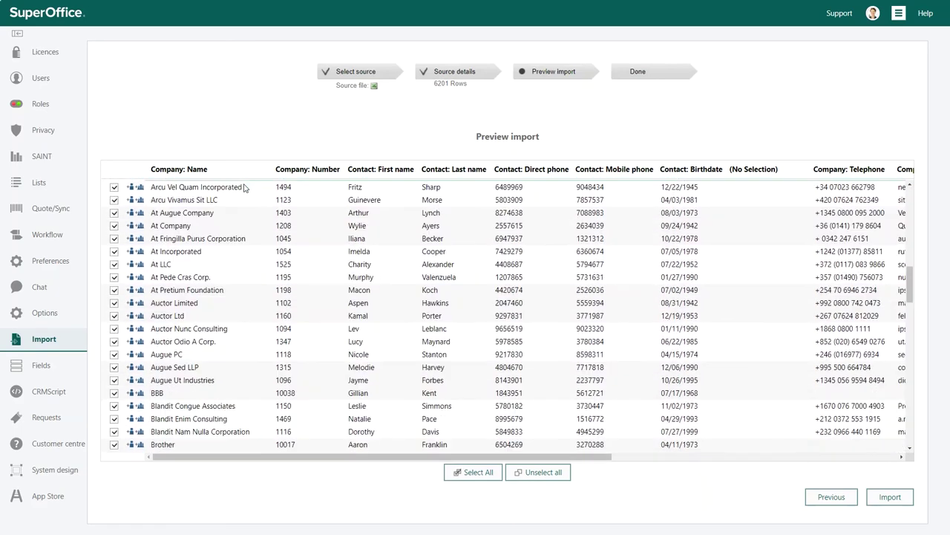
scroll(243, 187, "down", 15)
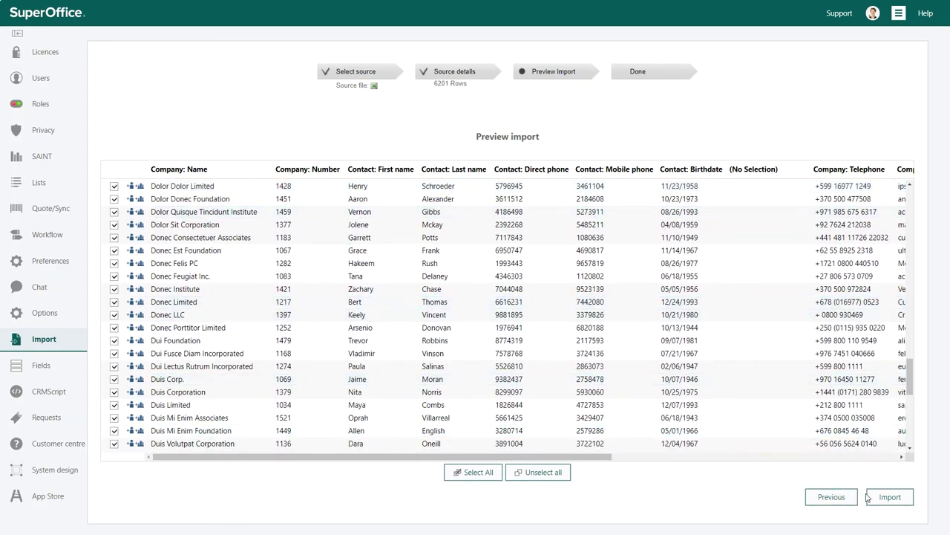
left_click(889, 498)
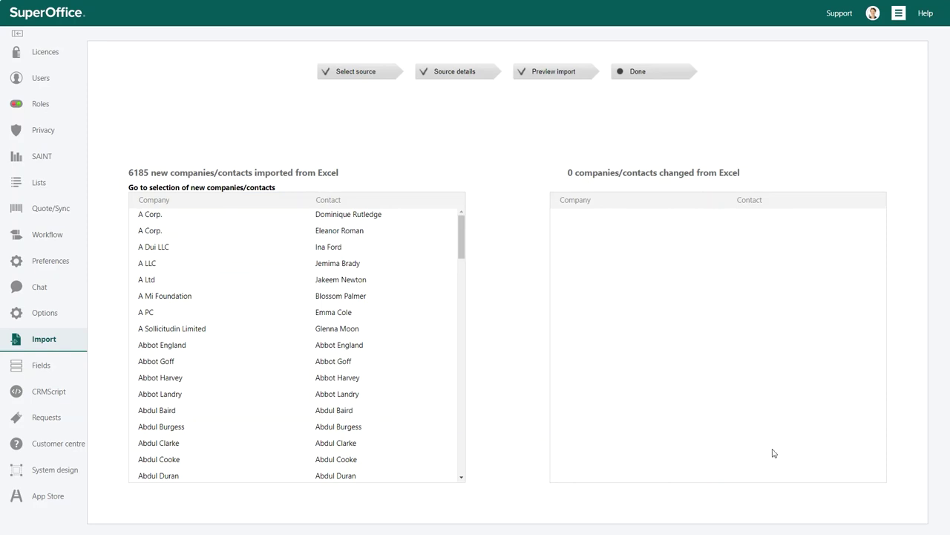
Open the selection of newly imported companies/contacts and look through its member list
left_click(191, 192)
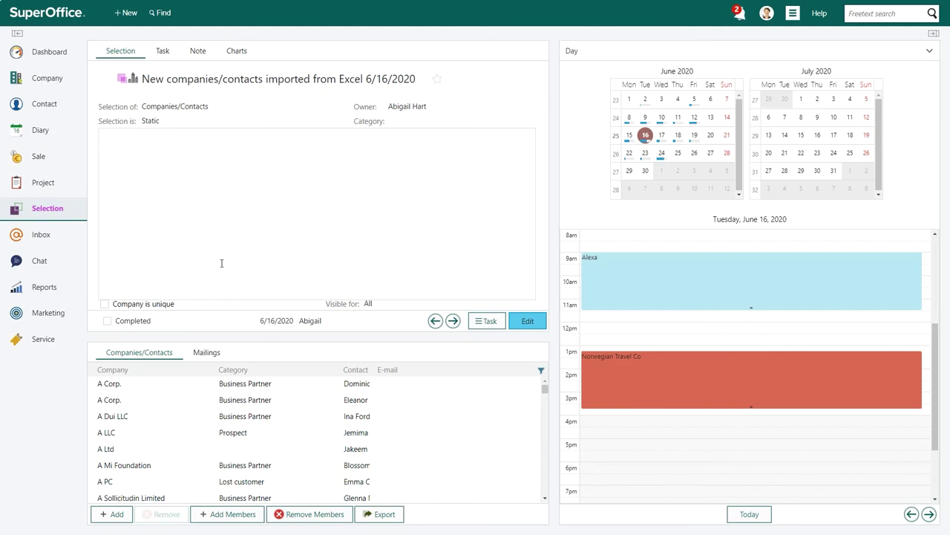
scroll(237, 412, "down", 15)
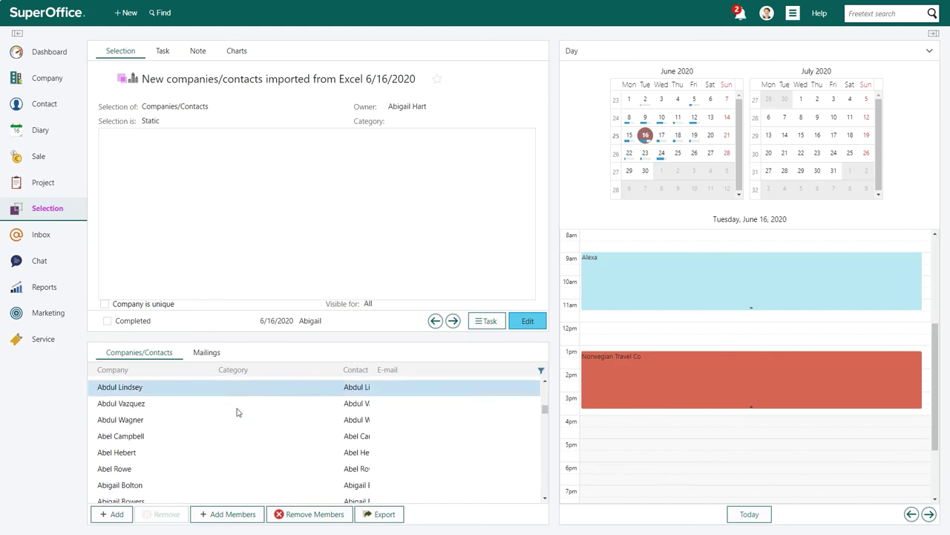
scroll(236, 412, "down", 5)
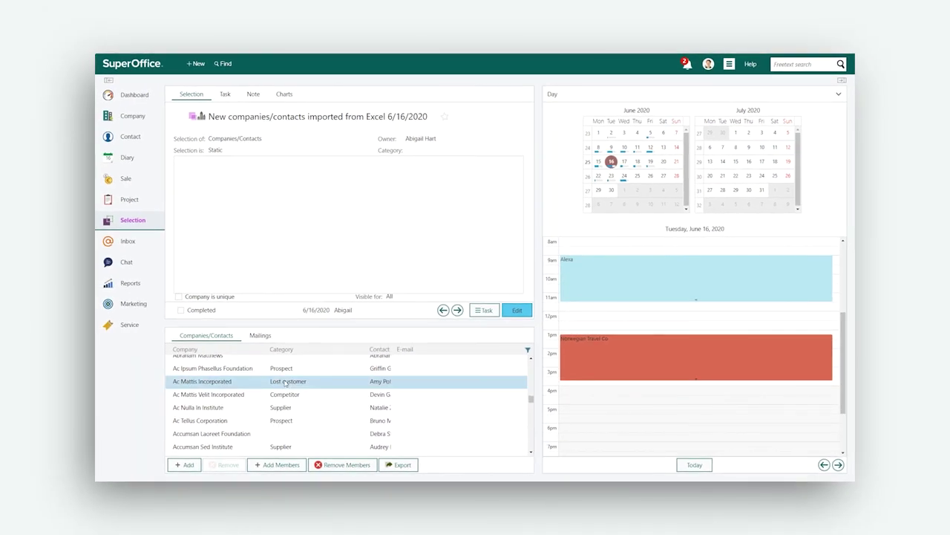